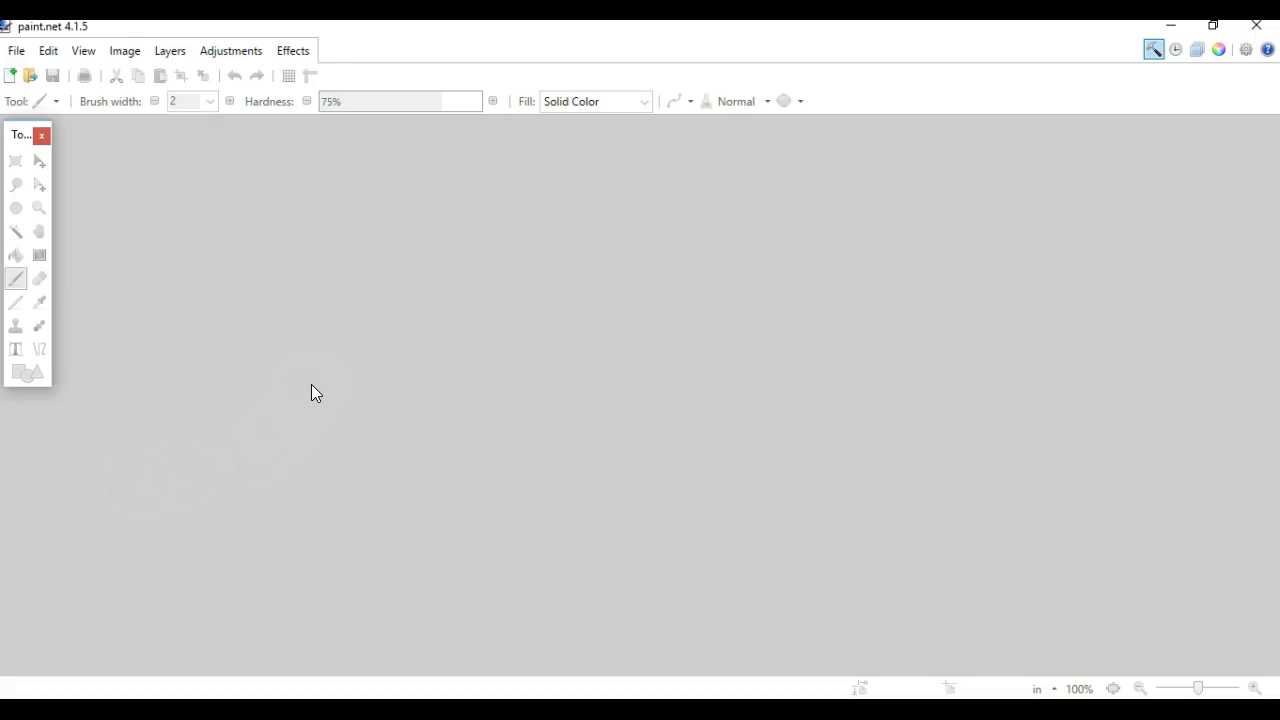
Step: Open the CAPA3 monogram image from the My Designs folder
click(16, 50)
click(44, 100)
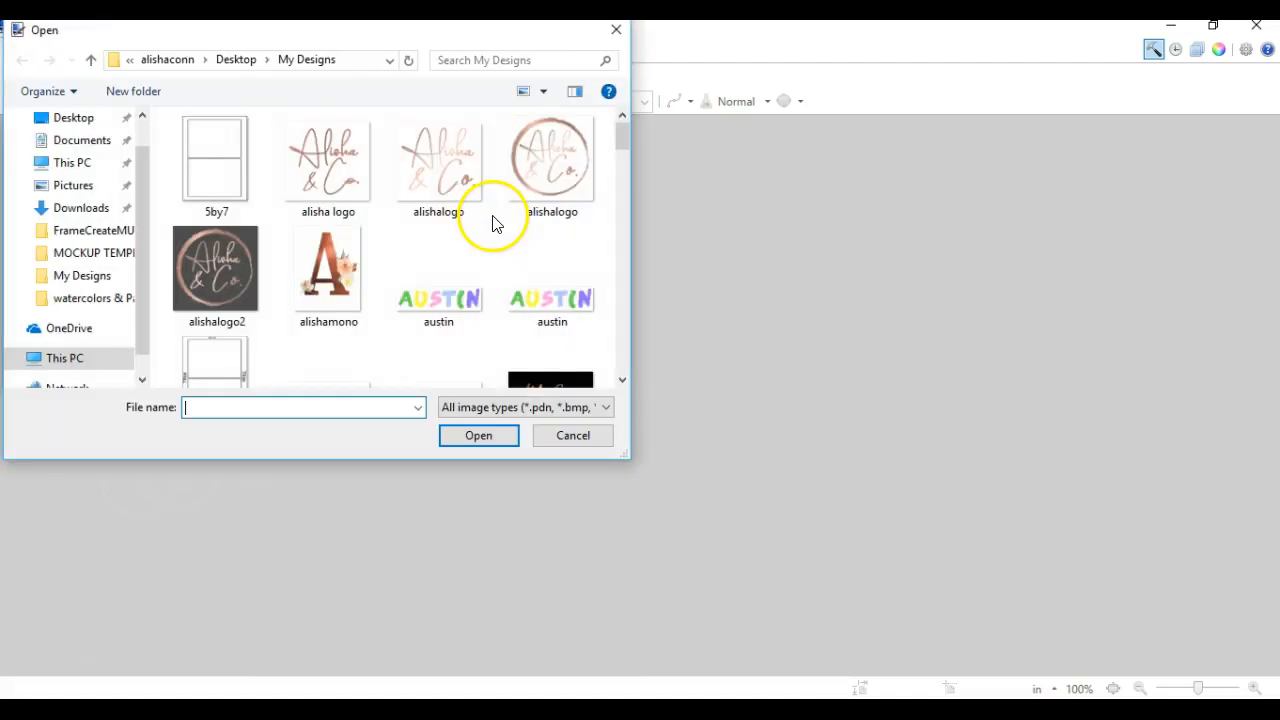
scroll(477, 226, down, 3)
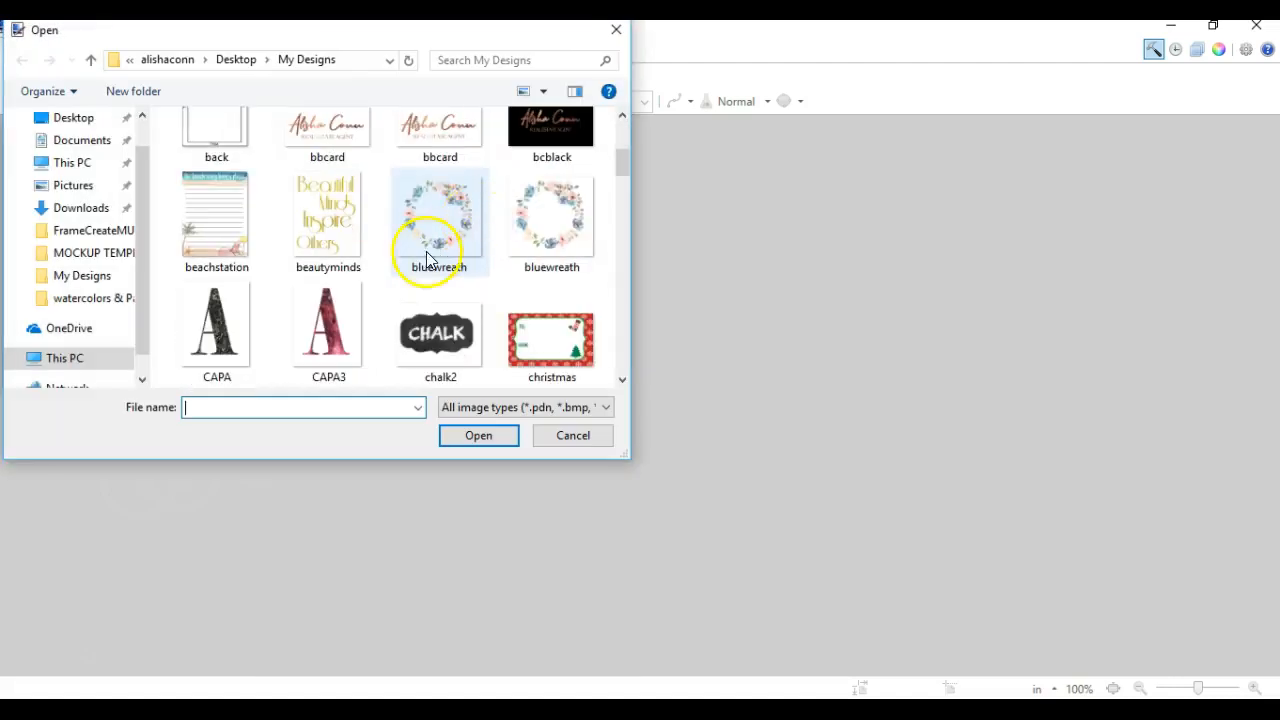
double_click(336, 315)
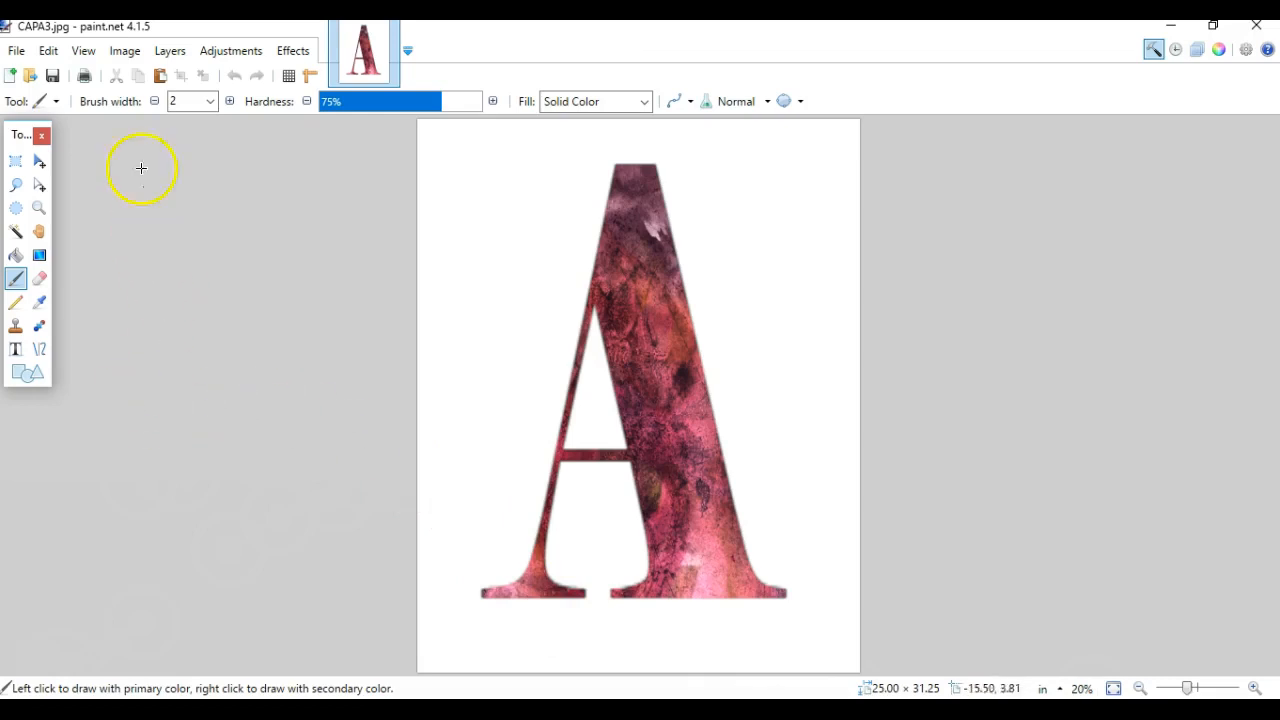
Step: Resize the image to a resolution of 300 pixels/inch, keeping the aspect ratio maintained and the print size in inches
click(122, 51)
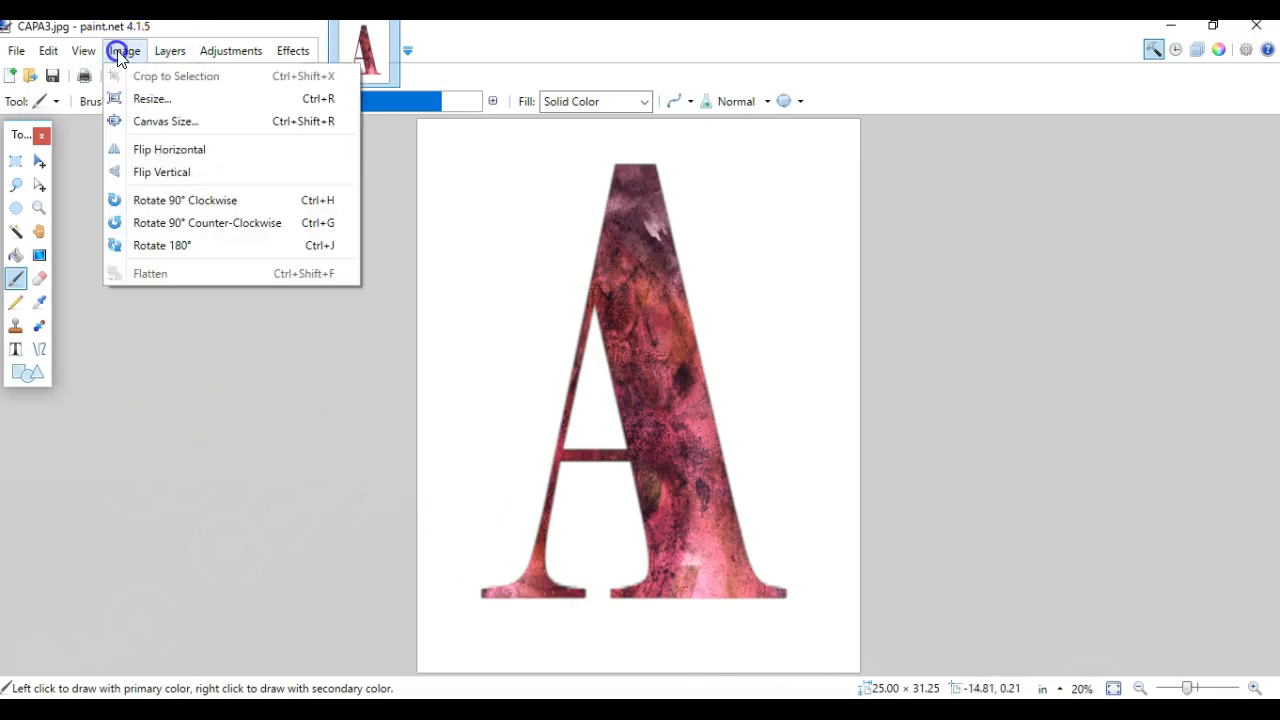
click(141, 100)
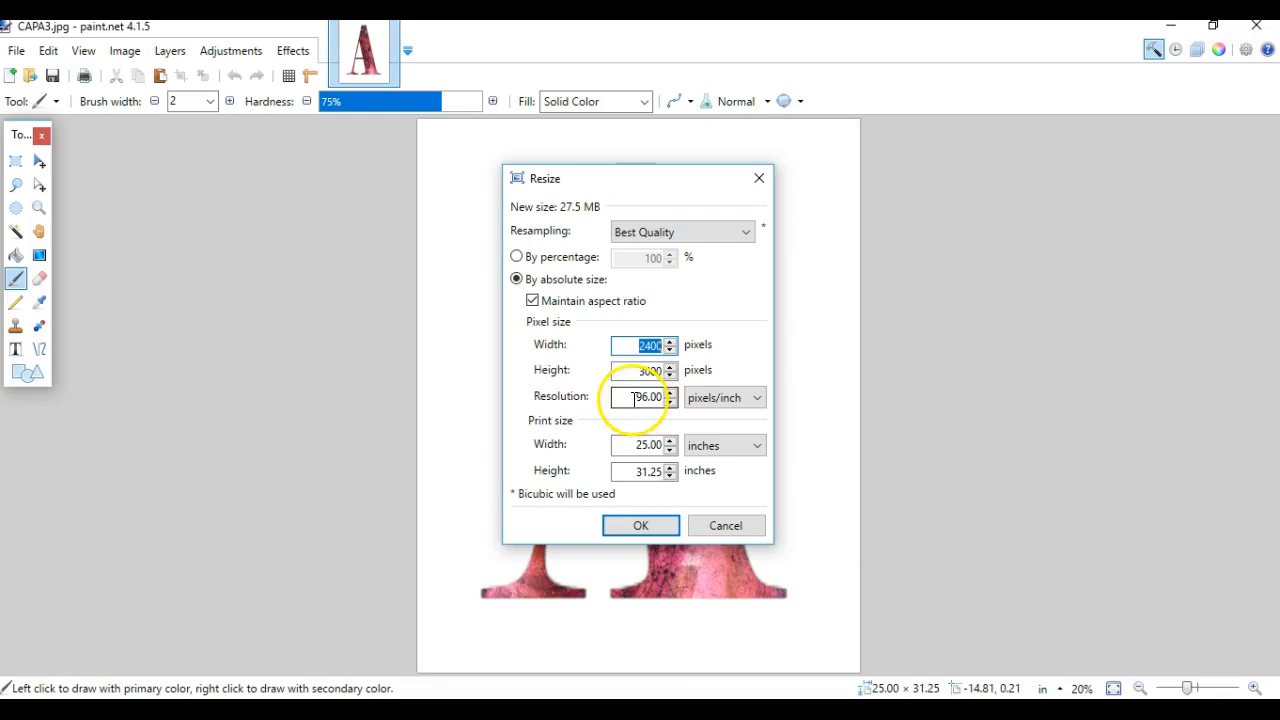
drag(630, 396, 663, 397)
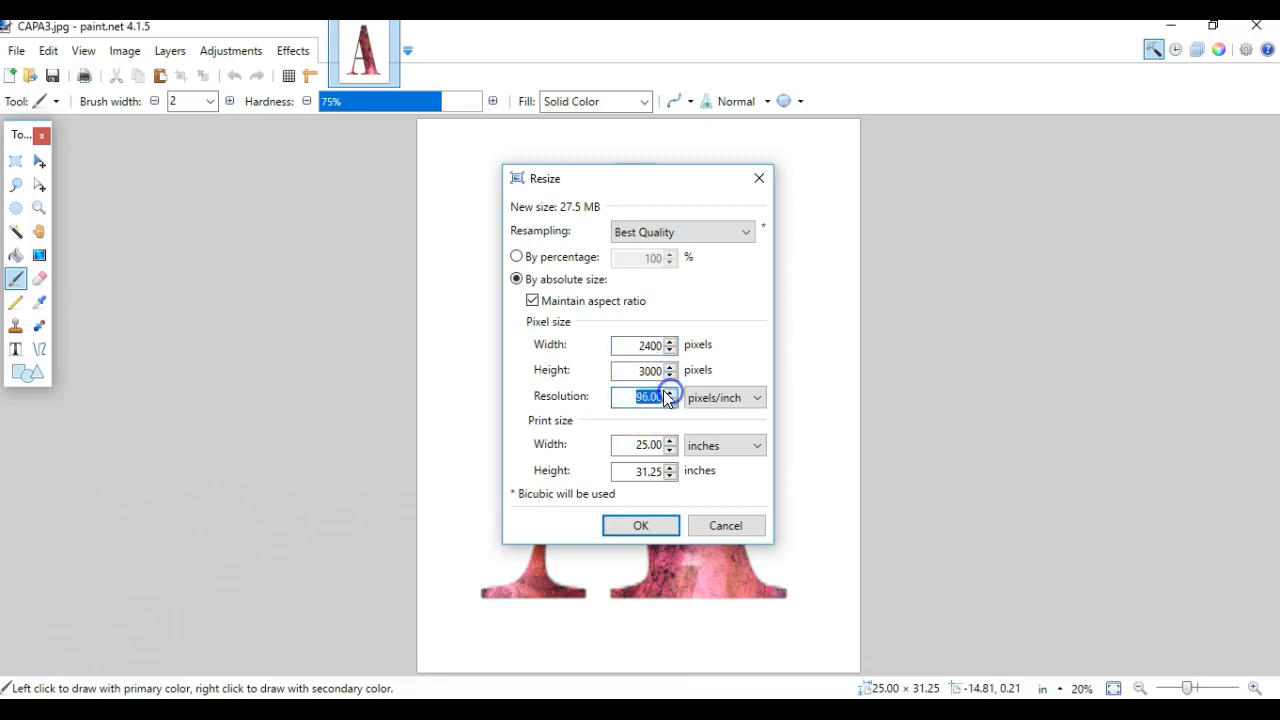
click(533, 301)
click(533, 301)
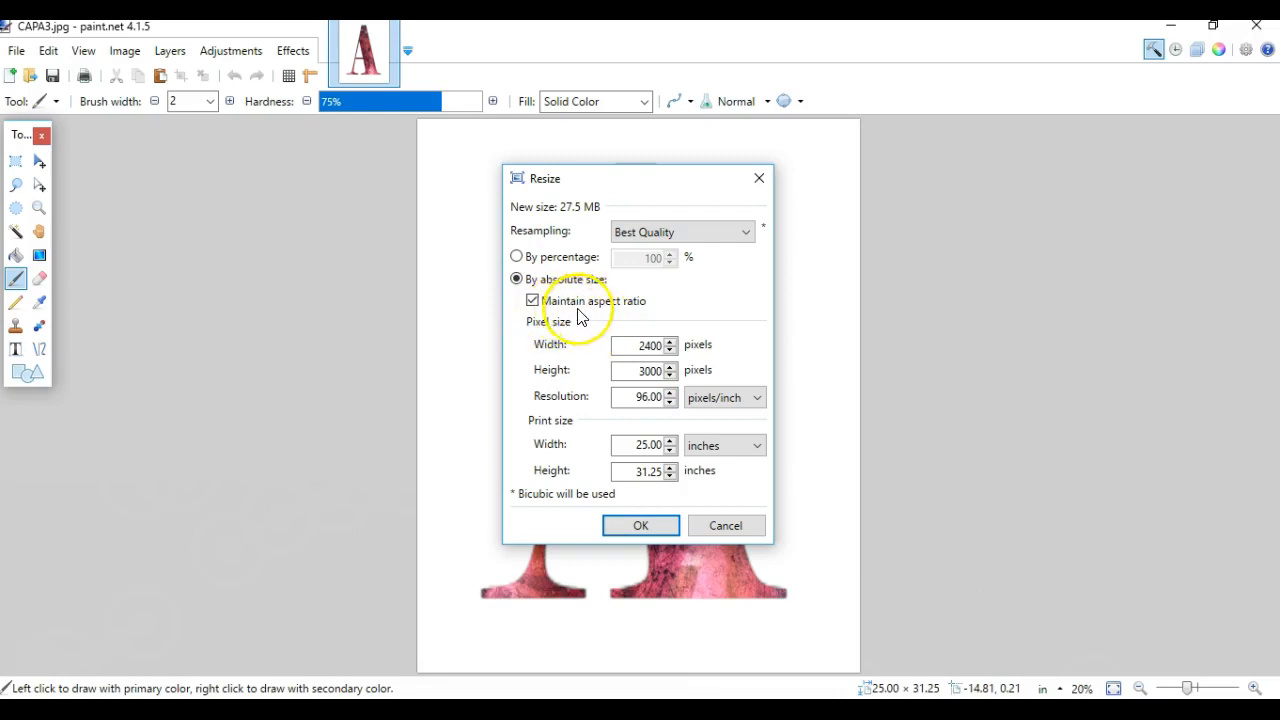
drag(617, 396, 663, 397)
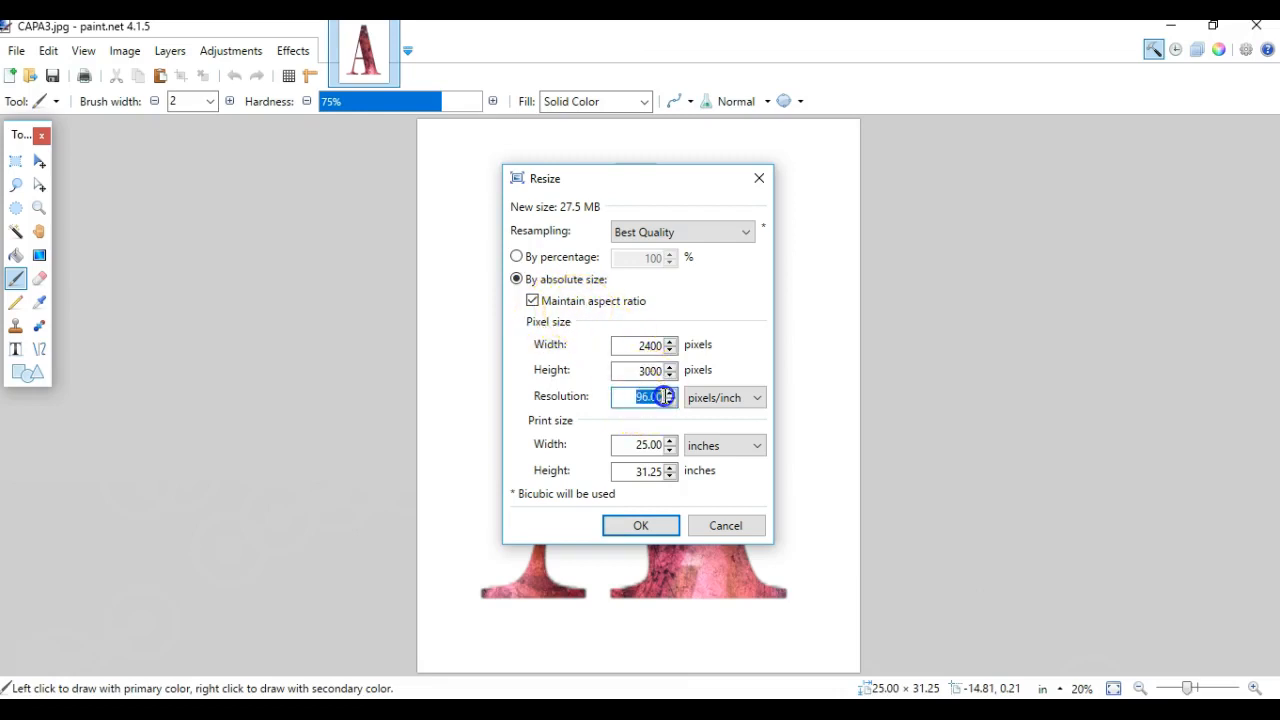
text(300)
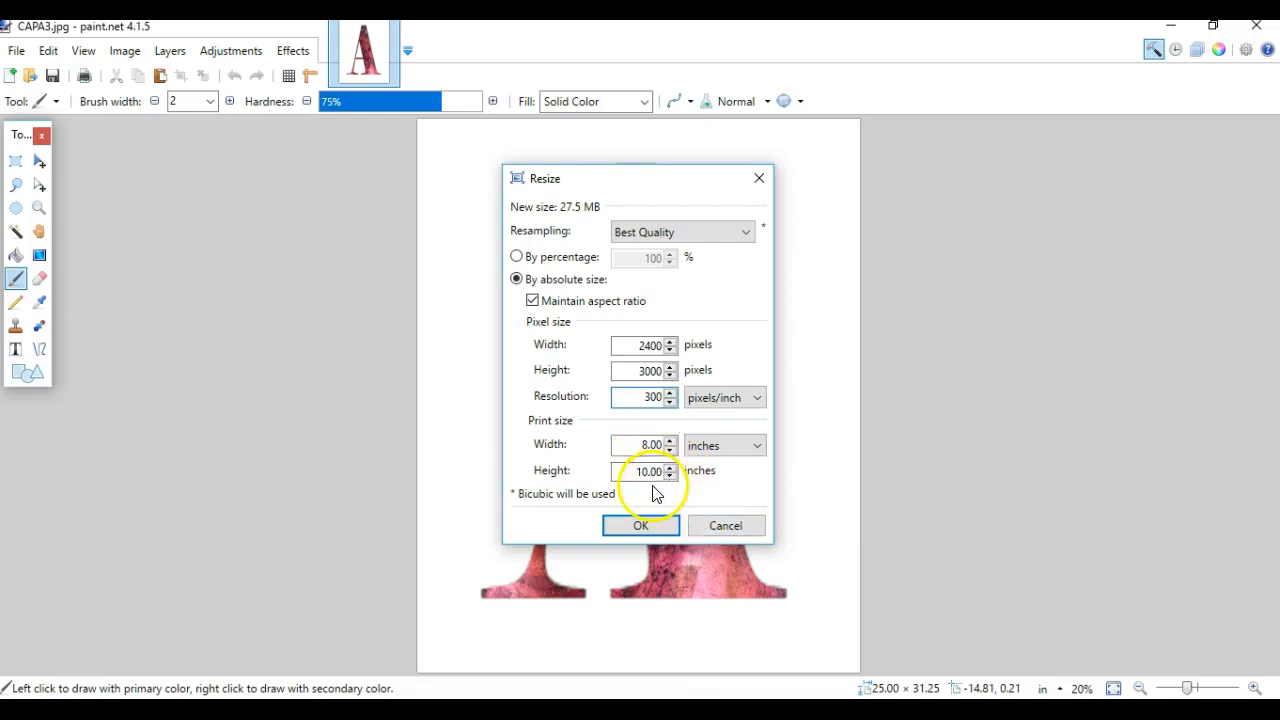
click(735, 446)
click(634, 526)
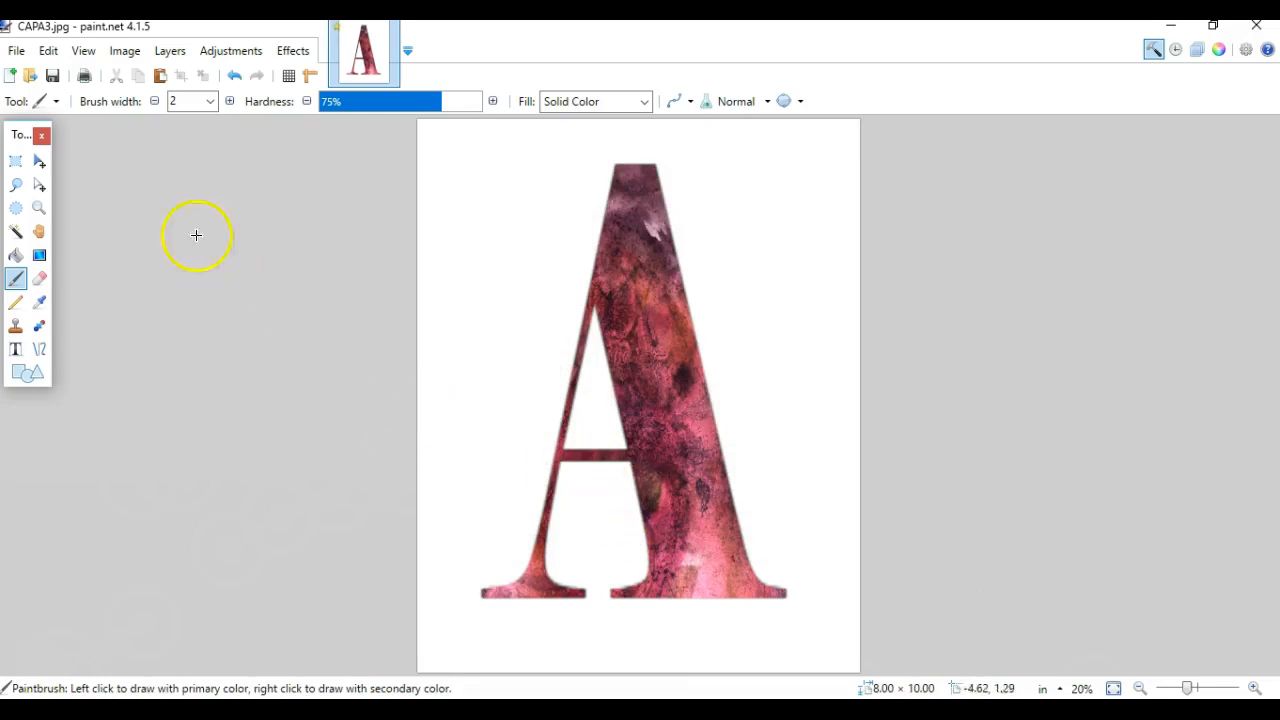
Step: Save the image as a JPEG named mono1 in My Designs at quality 100, and close it
click(16, 51)
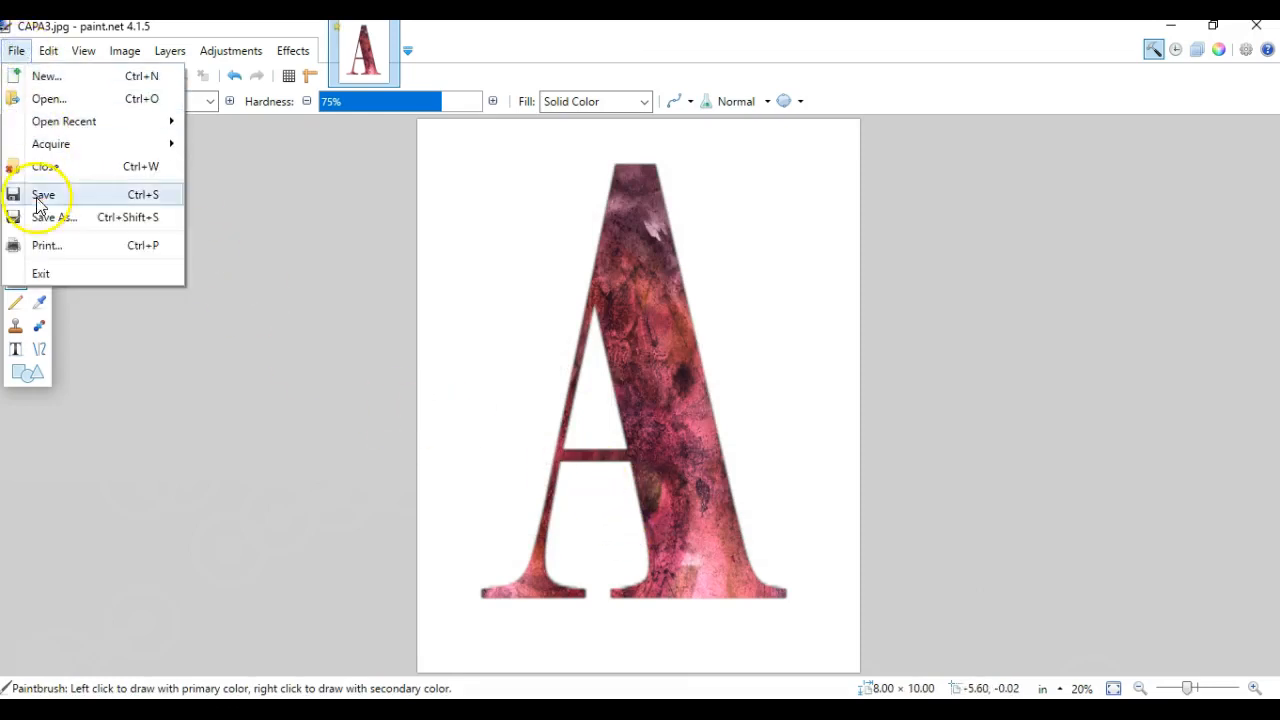
click(41, 220)
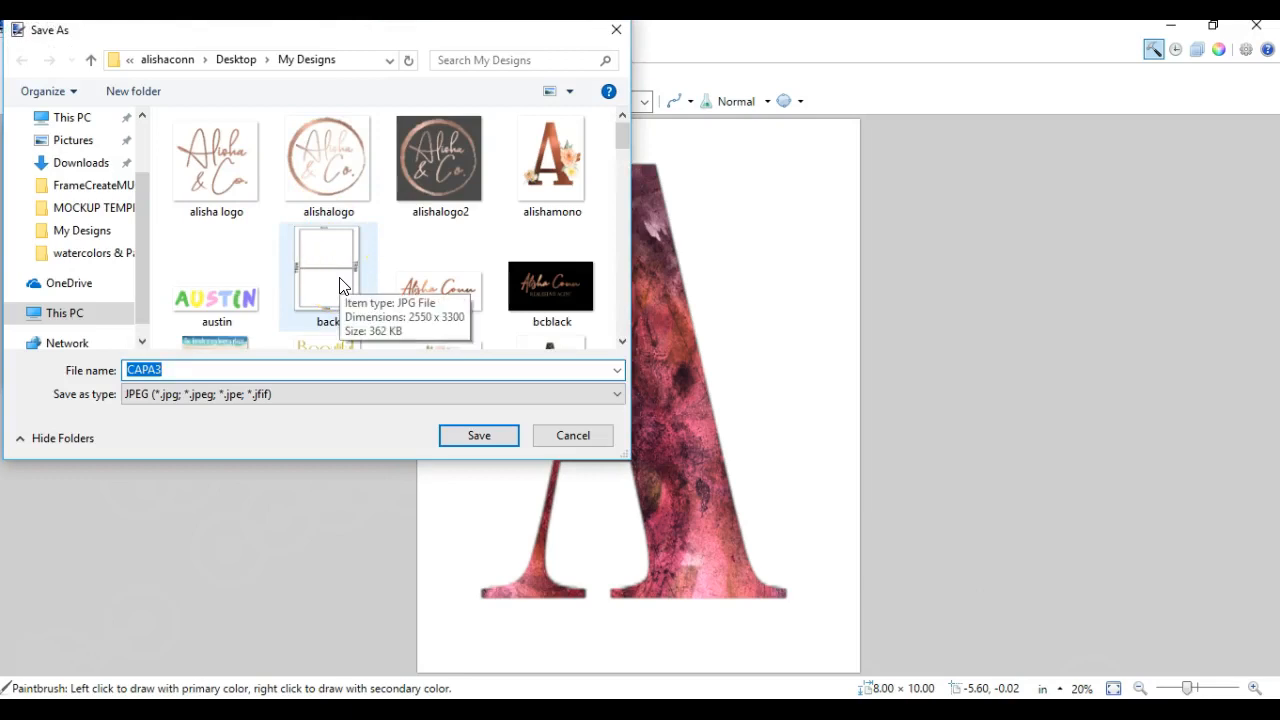
text(mono)
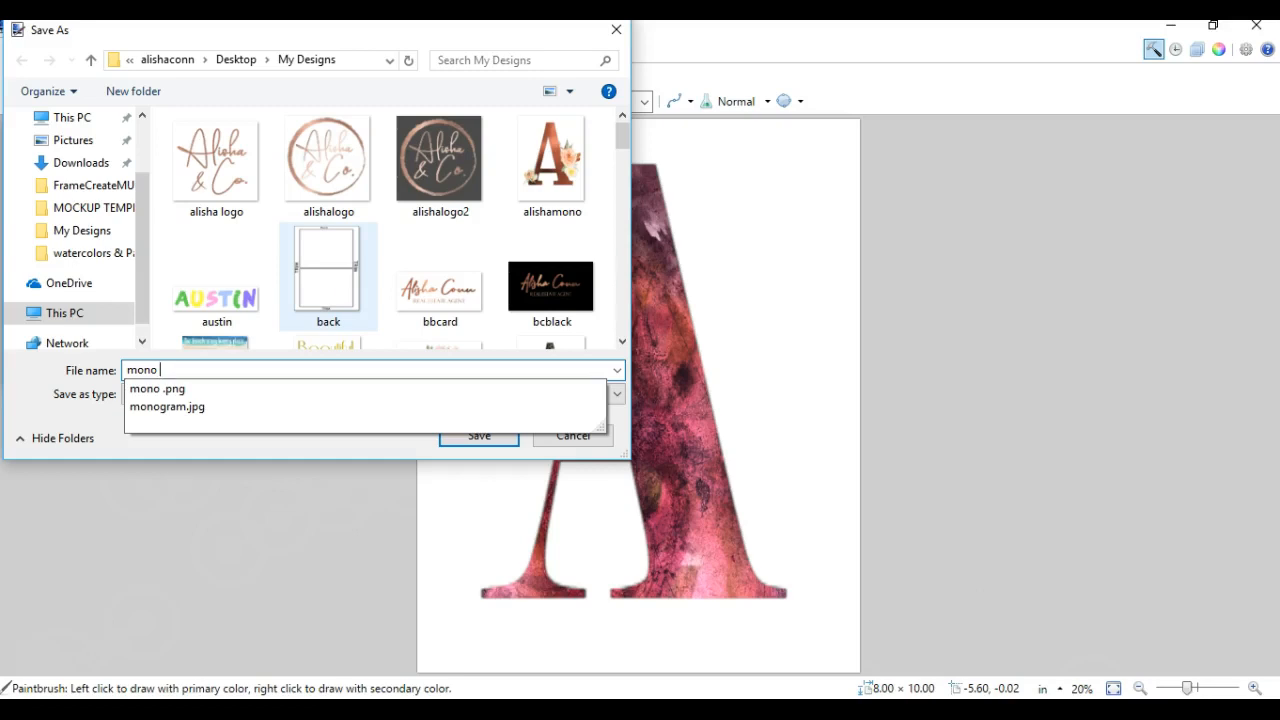
text(1)
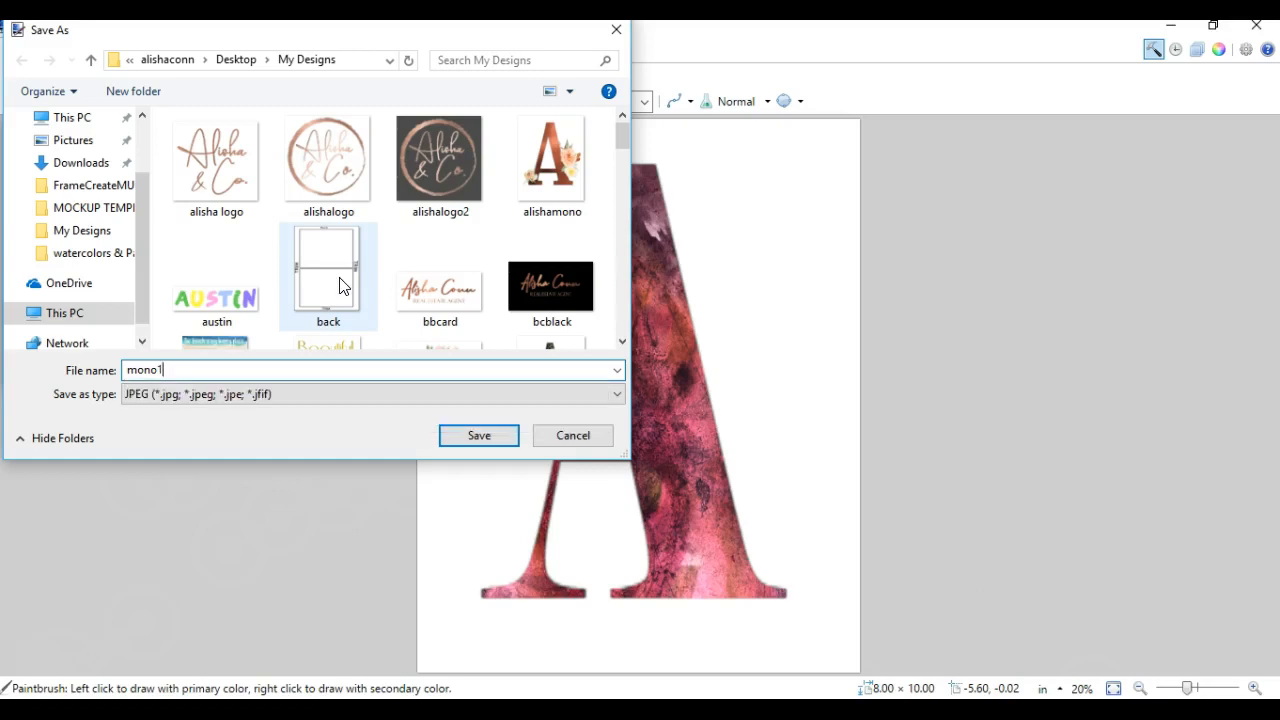
click(476, 435)
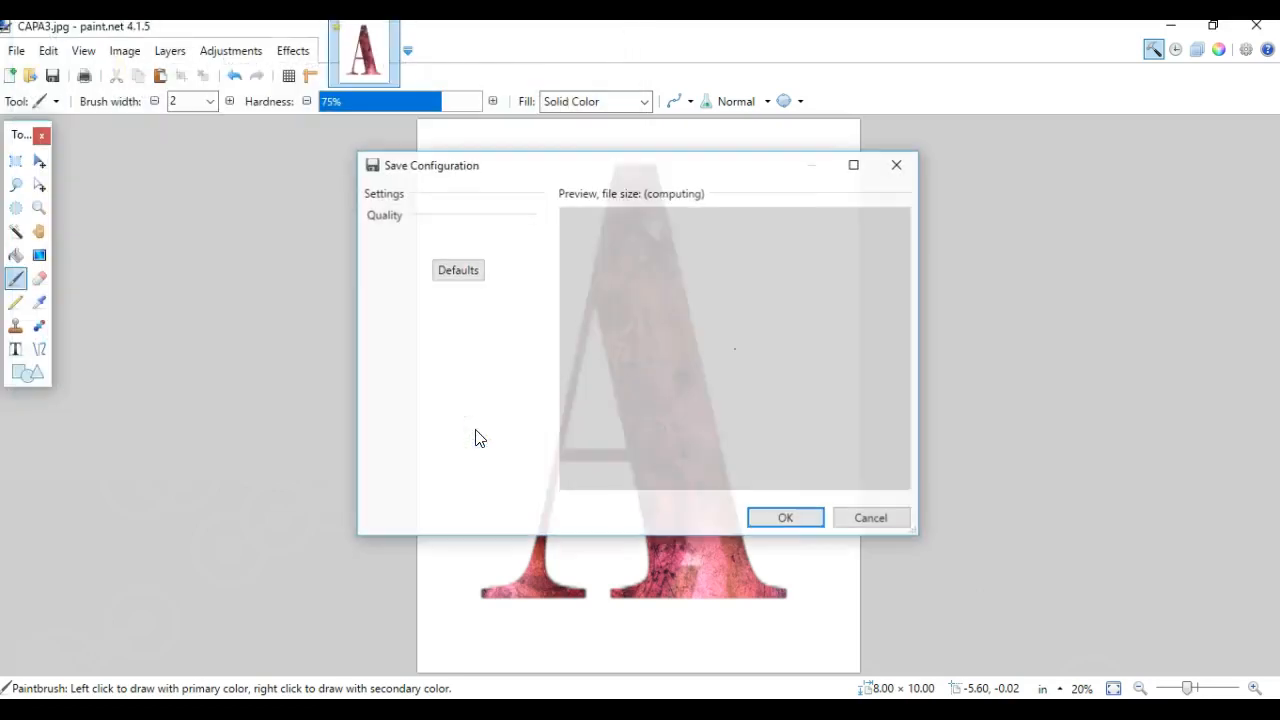
click(770, 518)
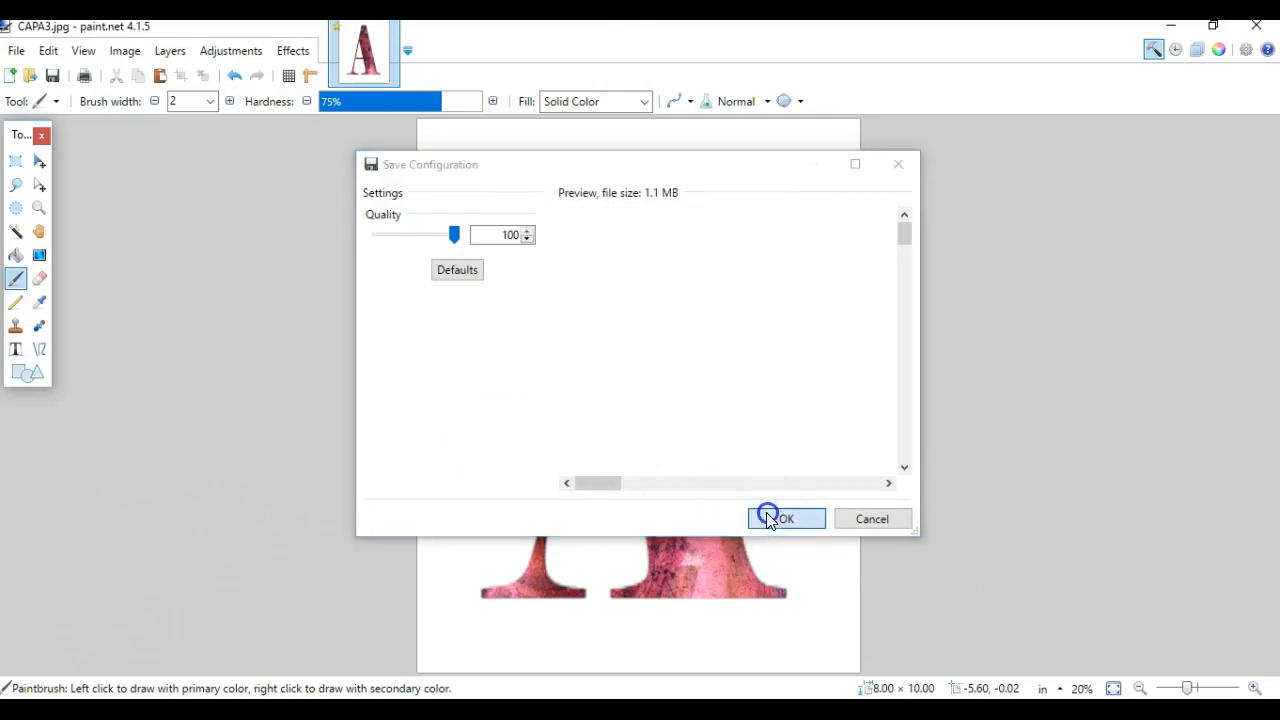
click(20, 52)
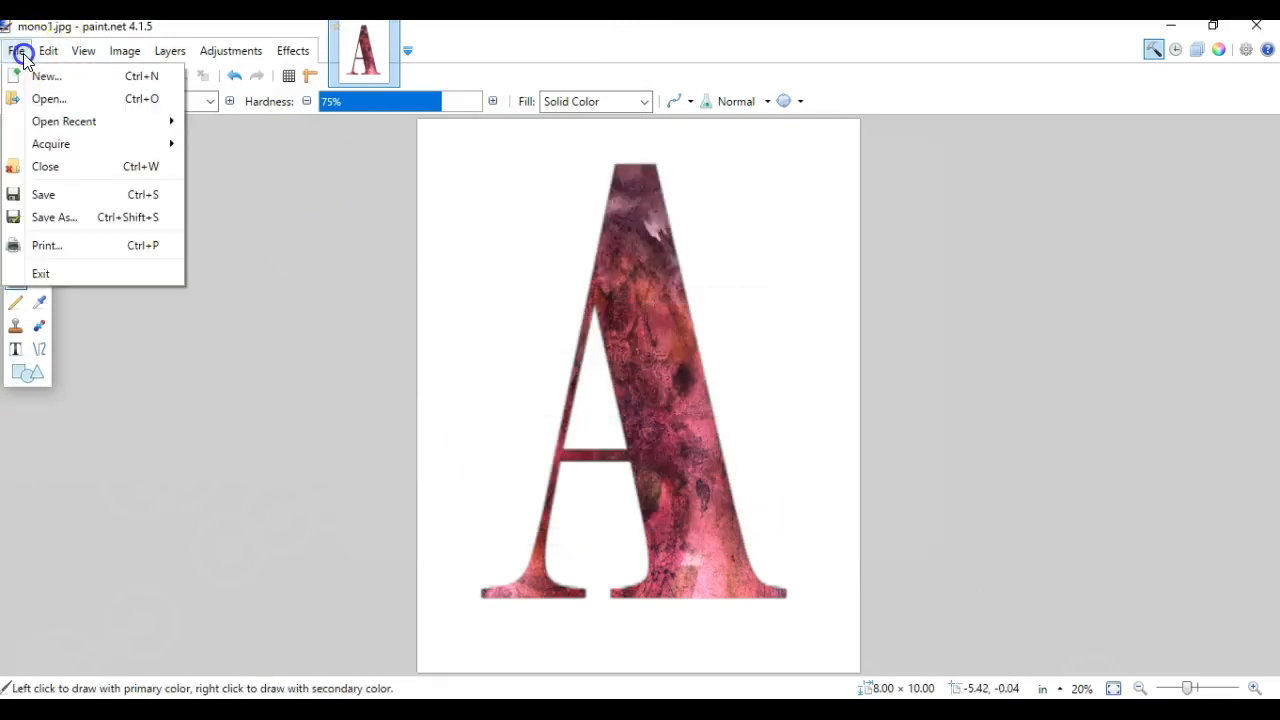
click(57, 176)
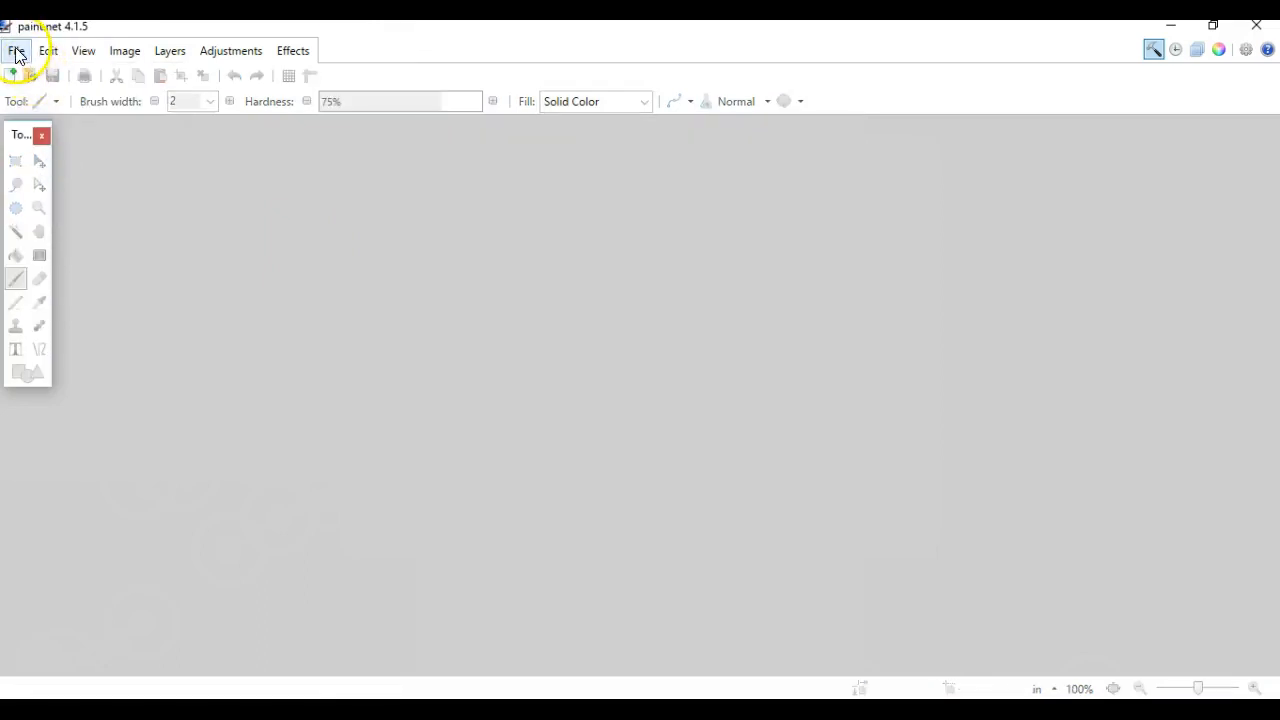
Step: Open the saved mono1.jpg from the My Designs folder
click(17, 52)
click(46, 99)
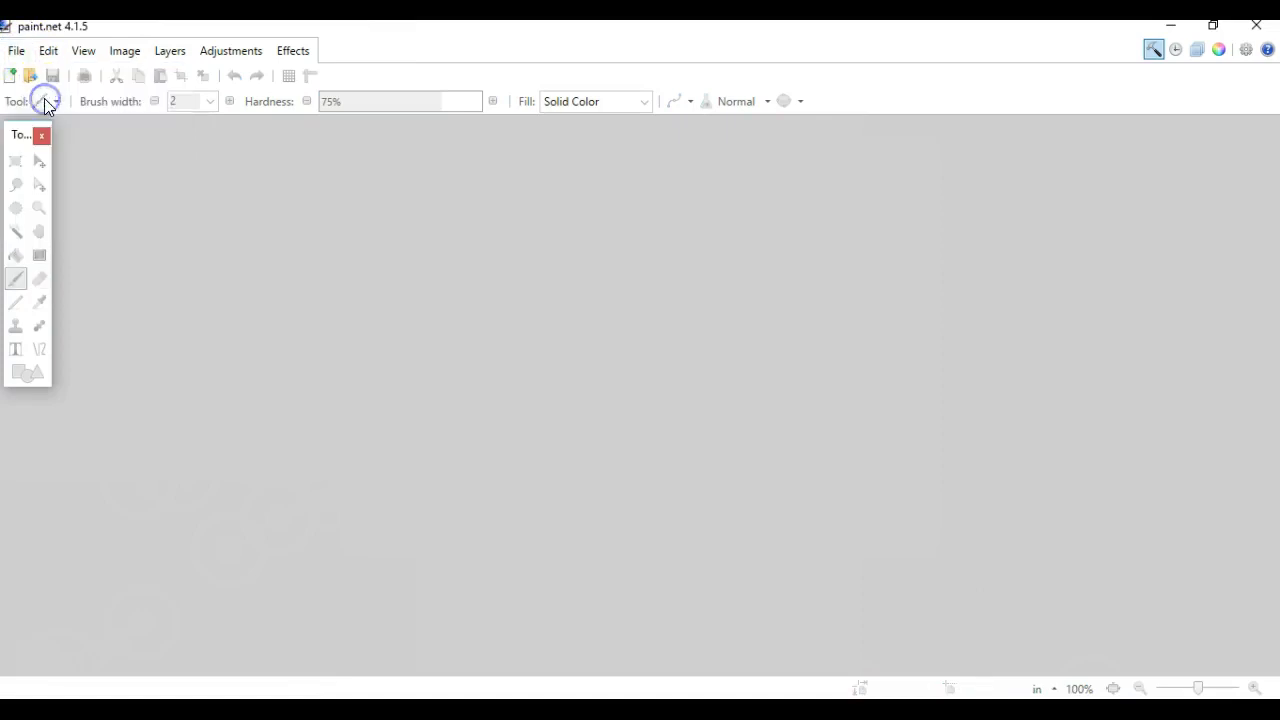
scroll(417, 194, down, 6)
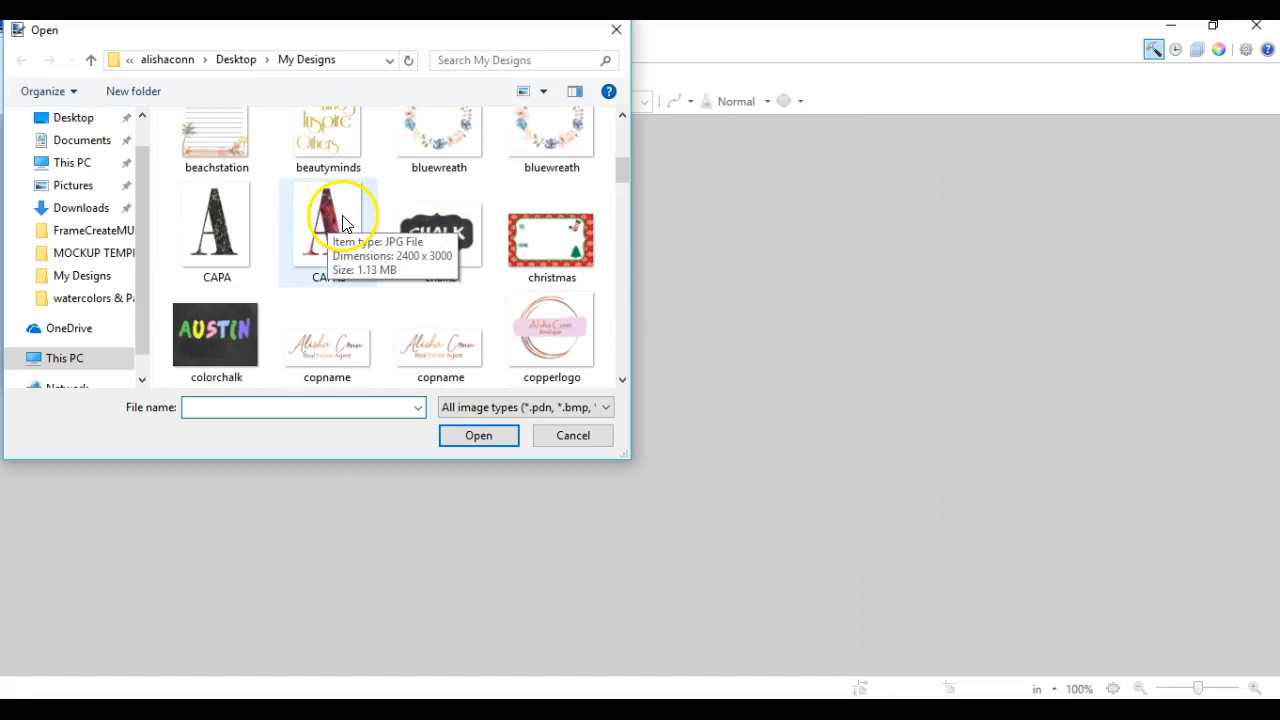
scroll(494, 234, down, 3)
scroll(498, 236, up, 1)
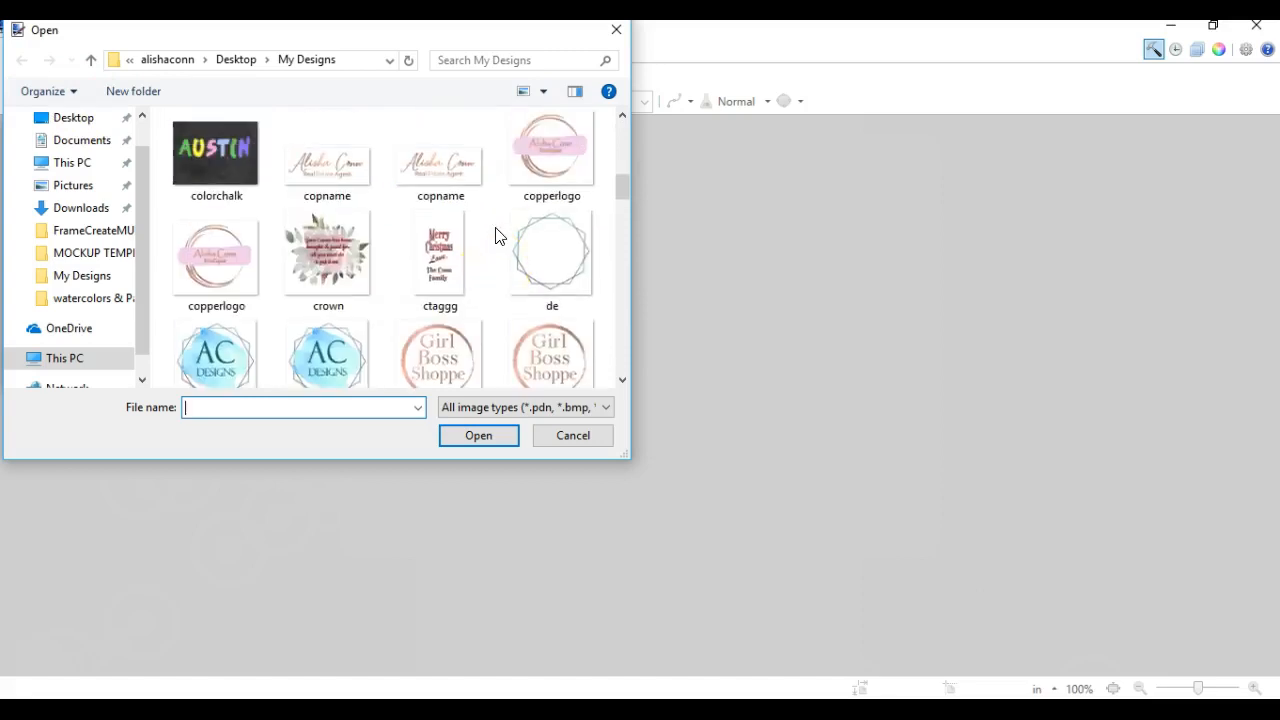
scroll(499, 236, down, 2)
scroll(499, 236, down, 1)
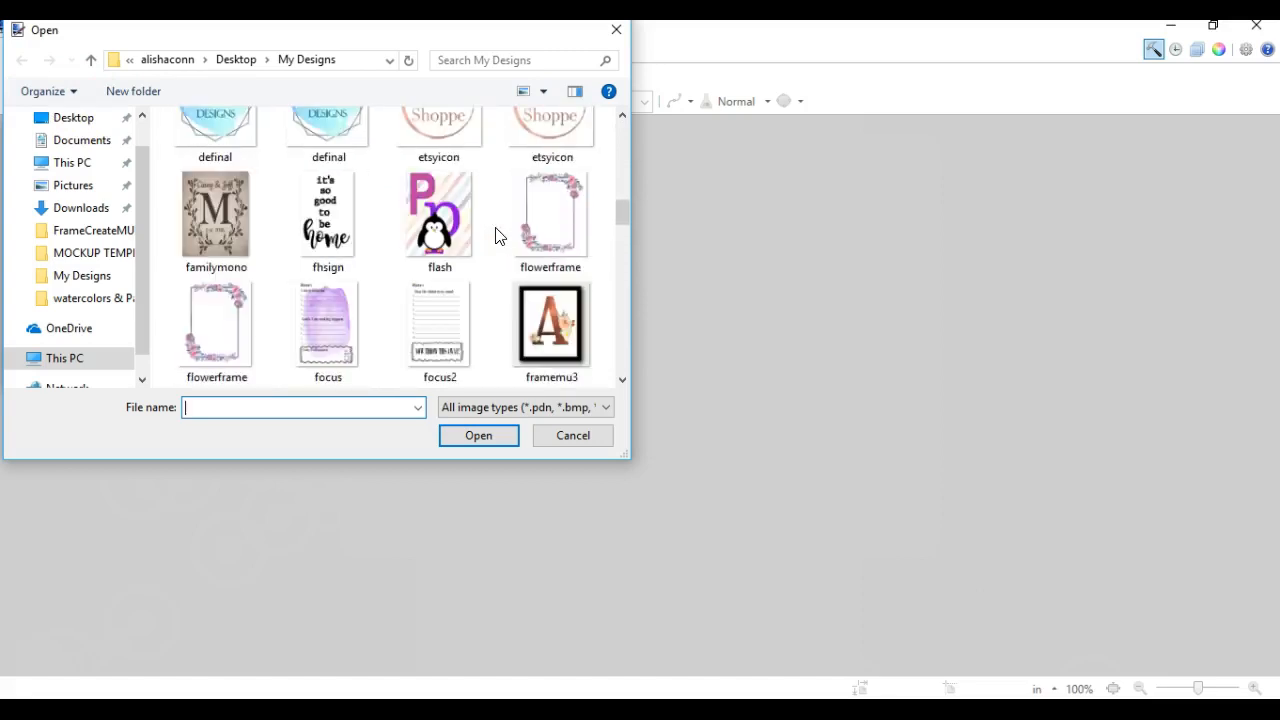
scroll(499, 236, down, 3)
scroll(499, 236, down, 2)
double_click(238, 302)
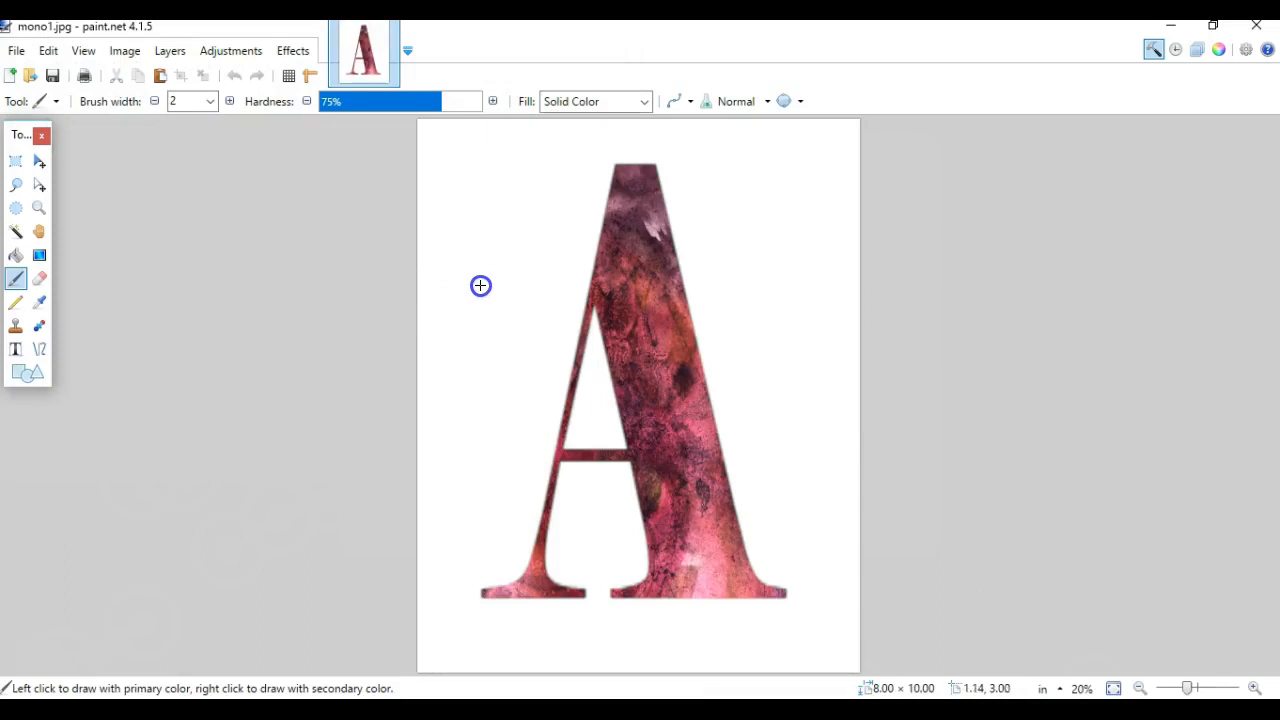
Step: Open the Resize settings of mono1.jpg to check its resolution and print size
click(126, 51)
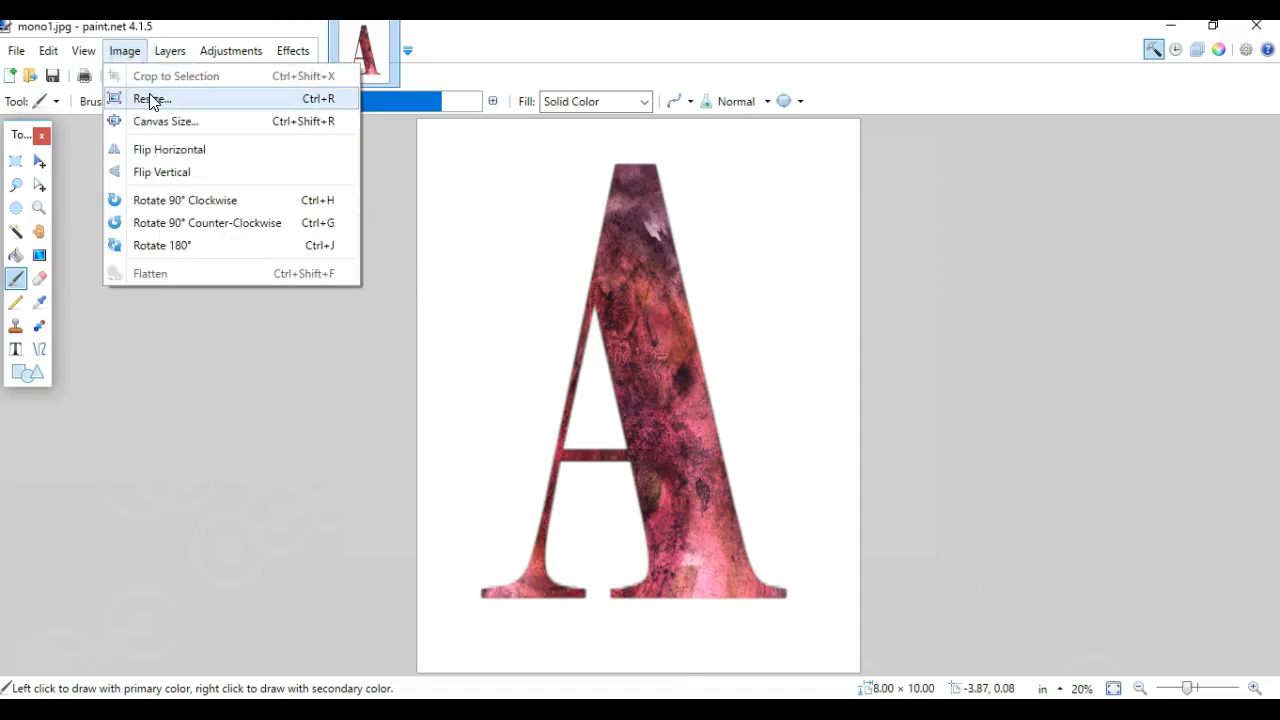
click(148, 96)
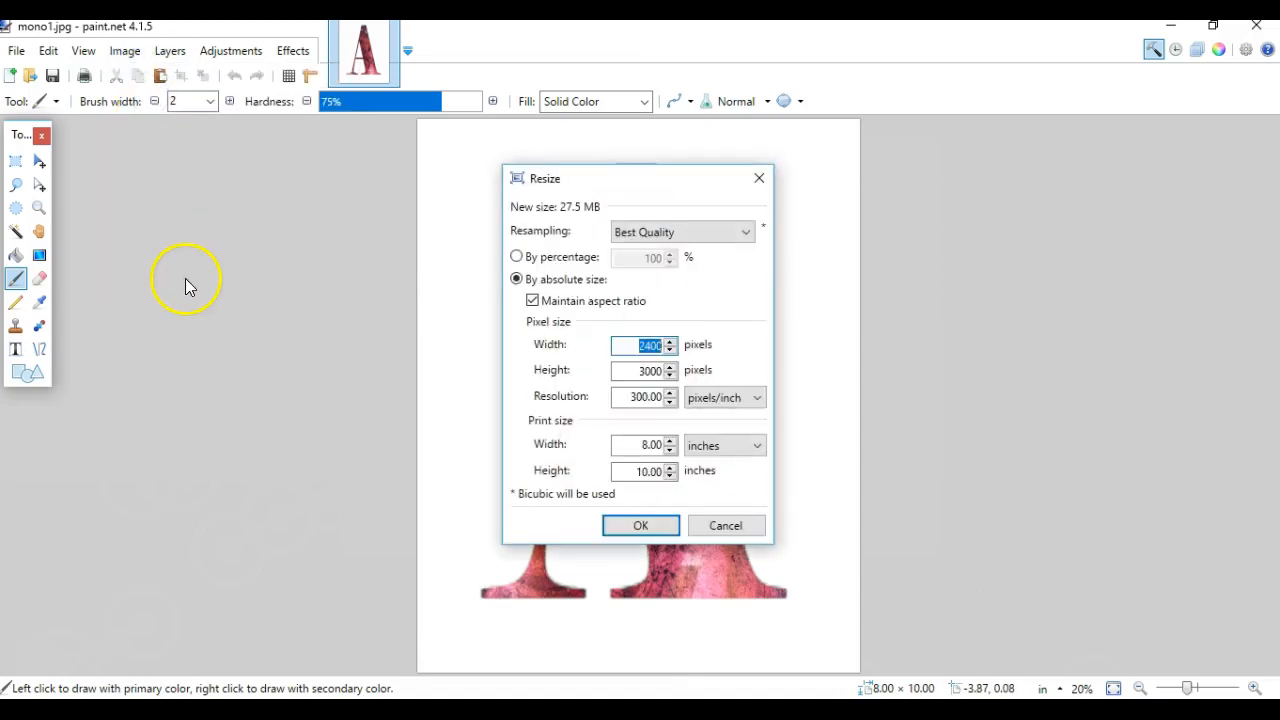